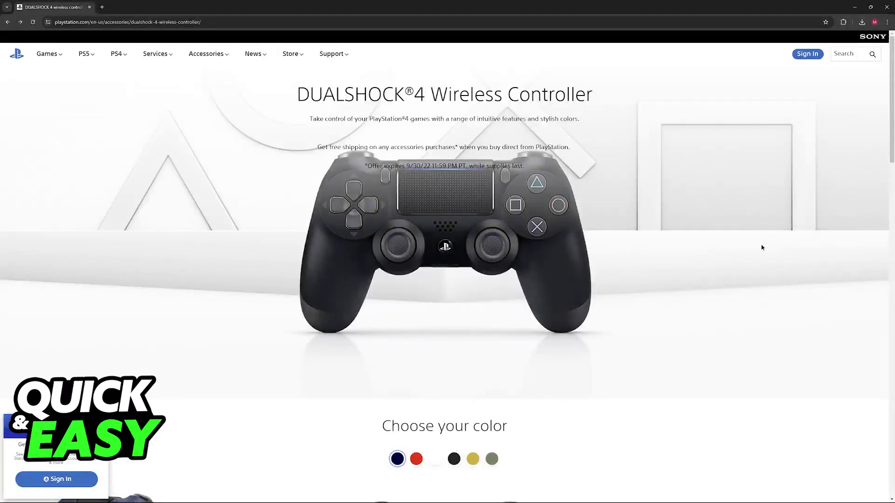
pyautogui.scroll(-3, 762, 248)
pyautogui.scroll(-3, 643, 314)
pyautogui.scroll(-3, 637, 308)
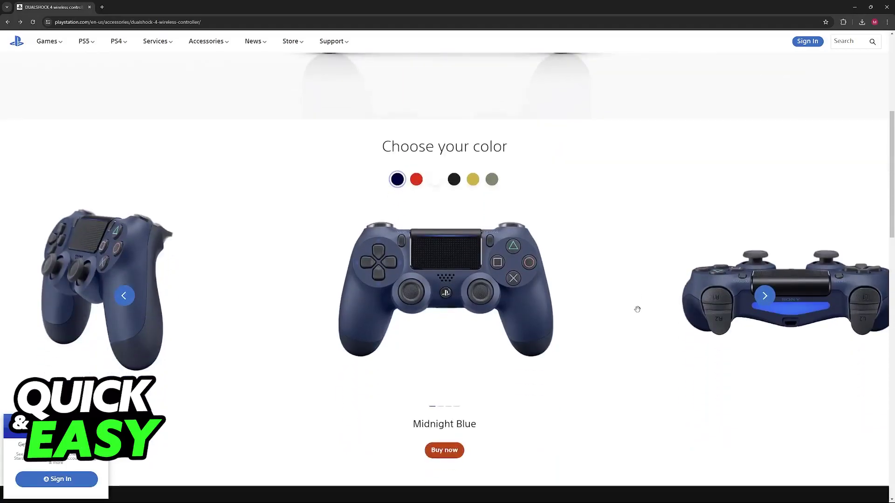
pyautogui.scroll(-1, 637, 309)
pyautogui.scroll(4, 637, 309)
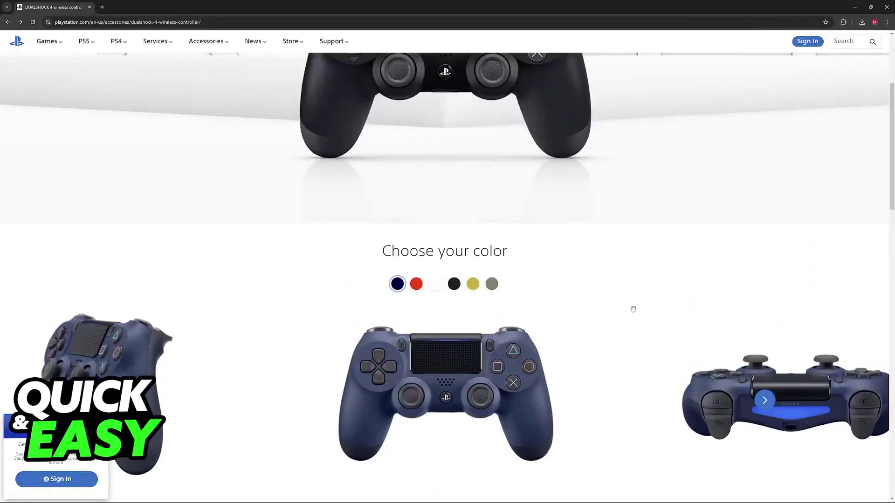
pyautogui.scroll(-5, 632, 309)
pyautogui.scroll(-5, 632, 309)
pyautogui.scroll(-3, 632, 309)
pyautogui.scroll(-2, 632, 309)
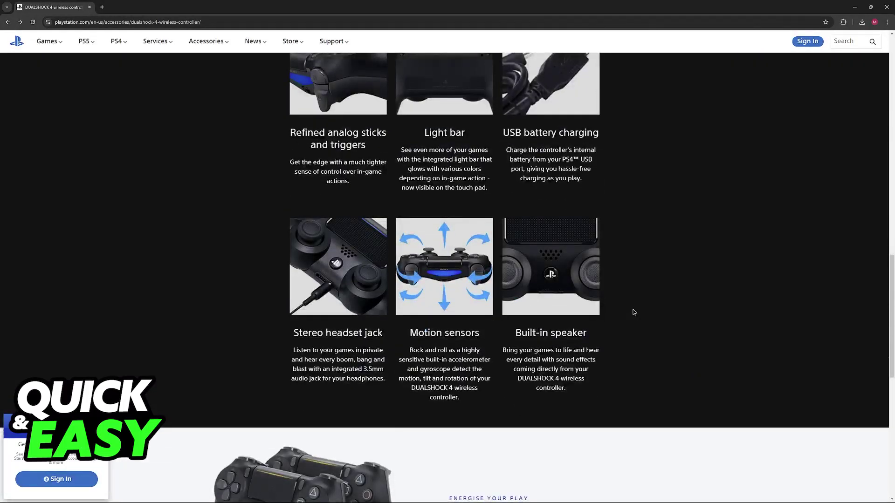
pyautogui.scroll(2, 634, 312)
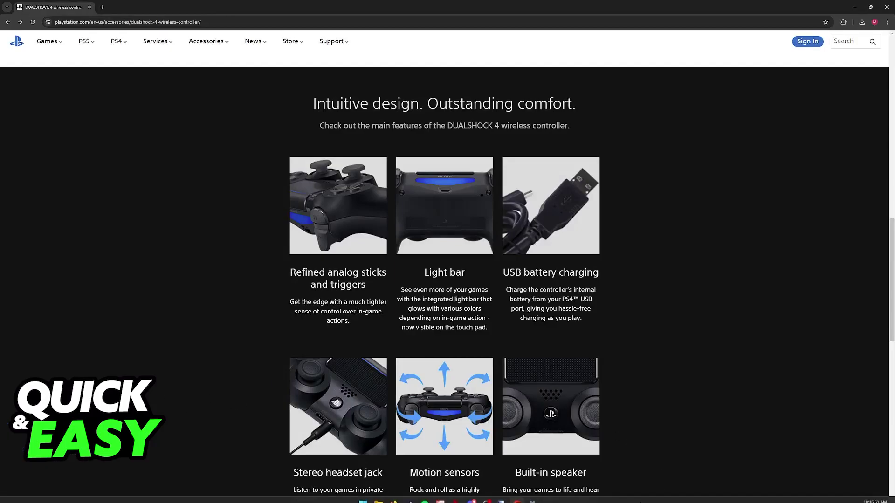
# Bring up the Windows Bluetooth & devices list beside the DualShock 4 feature page.
pyautogui.click(532, 495)
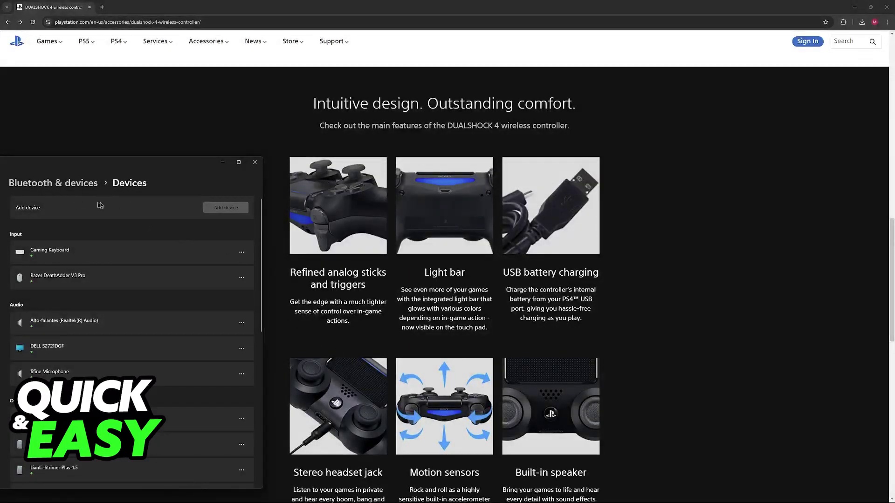
# Attempt Bluetooth pairing of the controller, dismiss the Couldn't connect error, and close Settings.
pyautogui.click(226, 208)
pyautogui.moveTo(105, 212); pyautogui.dragTo(455, 204)
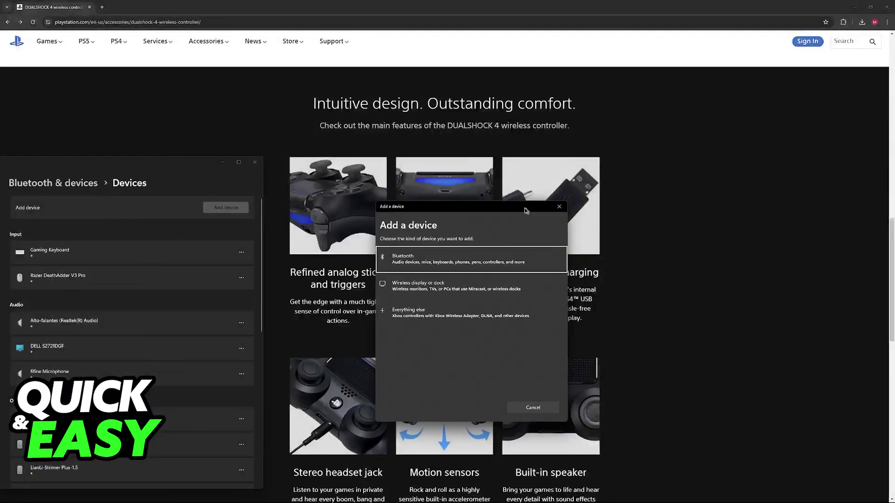
pyautogui.click(376, 263)
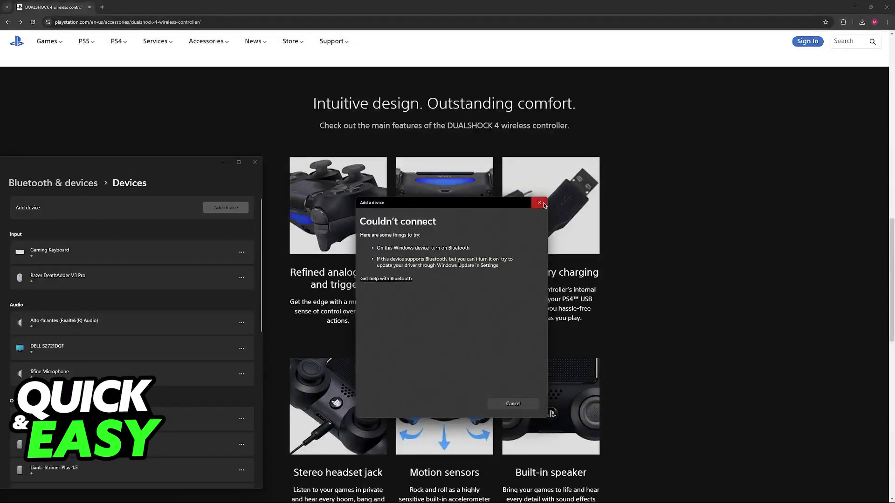
pyautogui.click(544, 204)
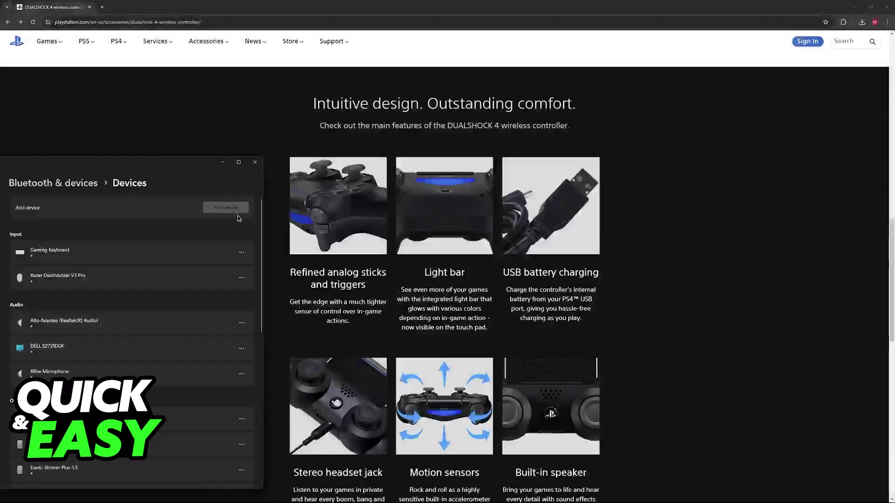
pyautogui.scroll(-3, 265, 285)
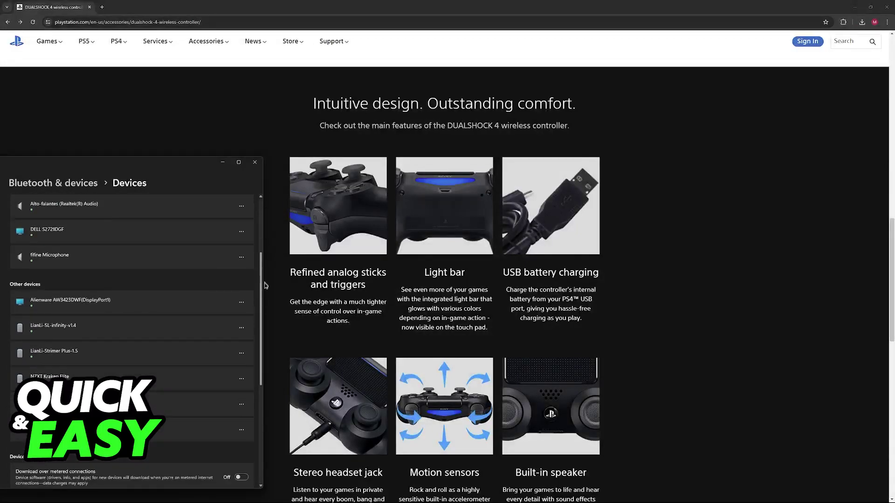
pyautogui.scroll(-2, 264, 284)
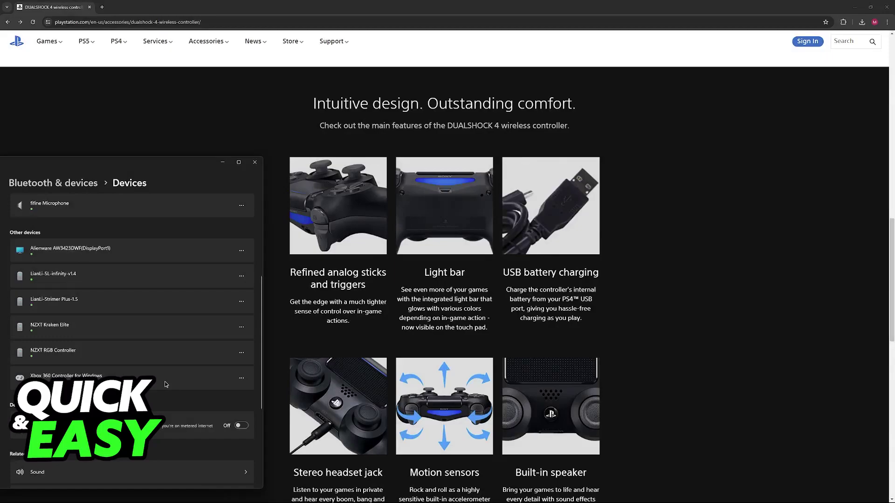
pyautogui.click(444, 277)
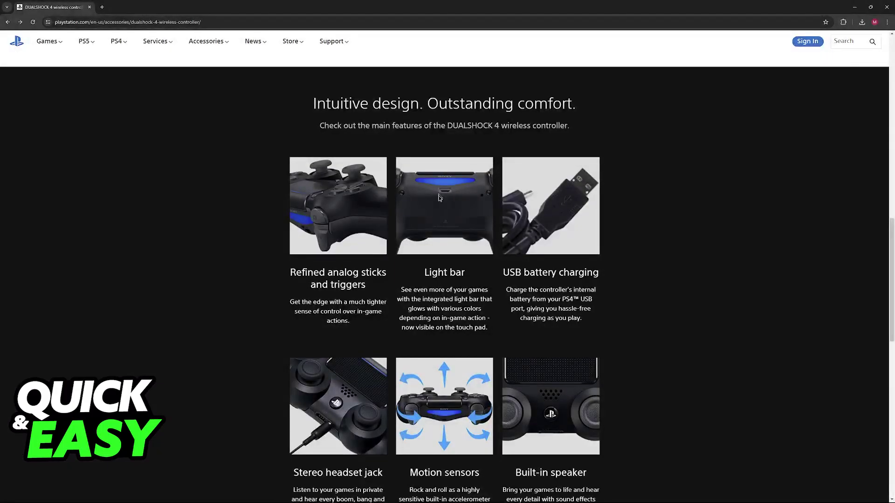
pyautogui.scroll(-5, 455, 220)
pyautogui.scroll(-3, 455, 220)
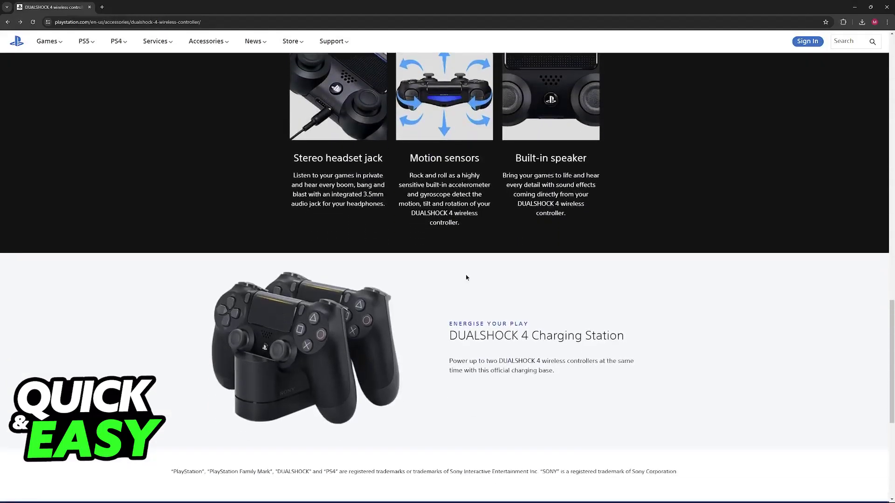
pyautogui.scroll(7, 570, 390)
pyautogui.scroll(5, 570, 390)
pyautogui.scroll(4, 570, 390)
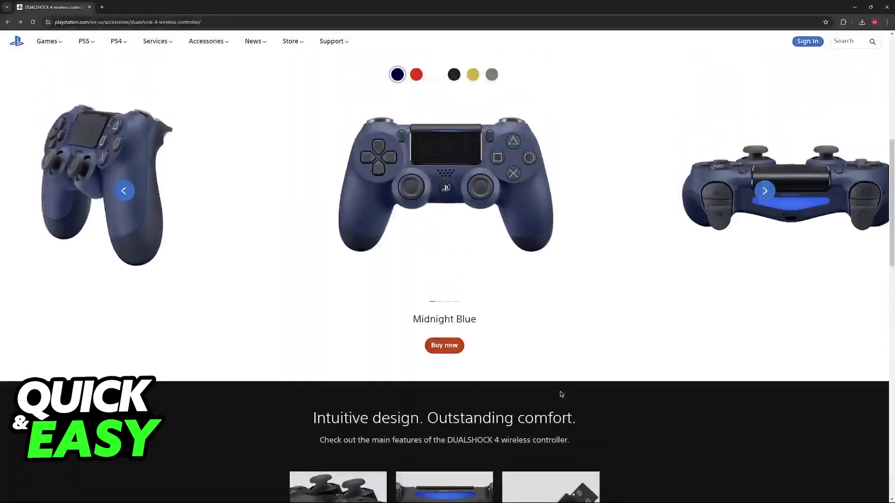
pyautogui.scroll(4, 552, 388)
pyautogui.scroll(4, 507, 392)
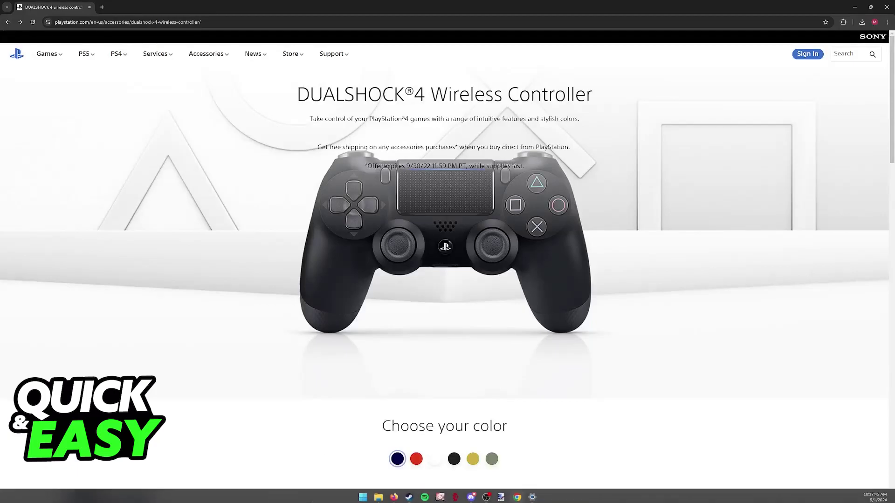
pyautogui.rightClick(363, 496)
pyautogui.click(346, 339)
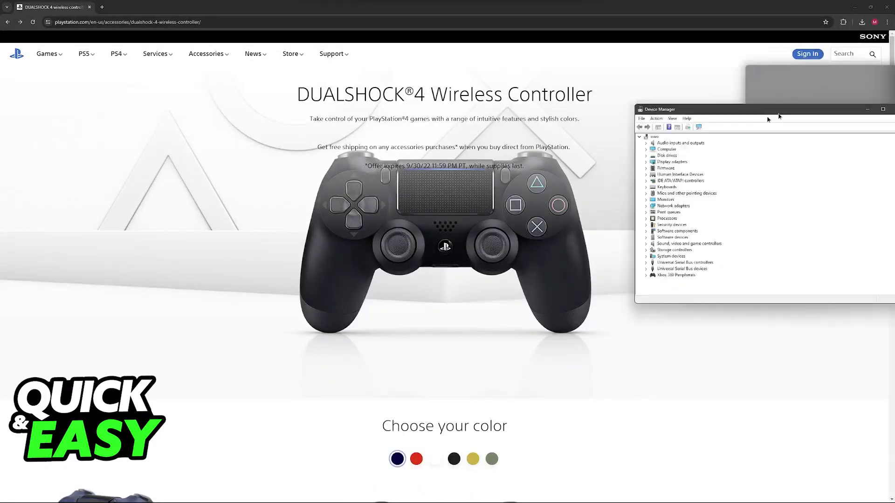
pyautogui.moveTo(767, 116); pyautogui.dragTo(645, 140)
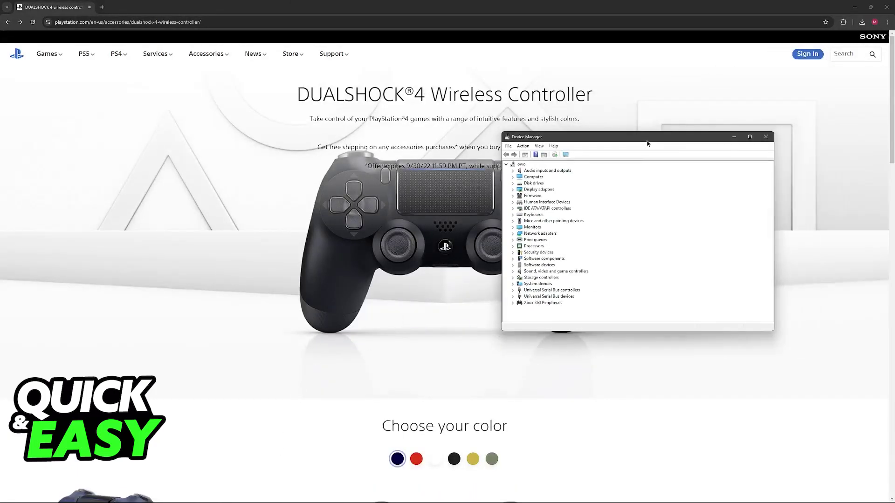
pyautogui.doubleClick(538, 303)
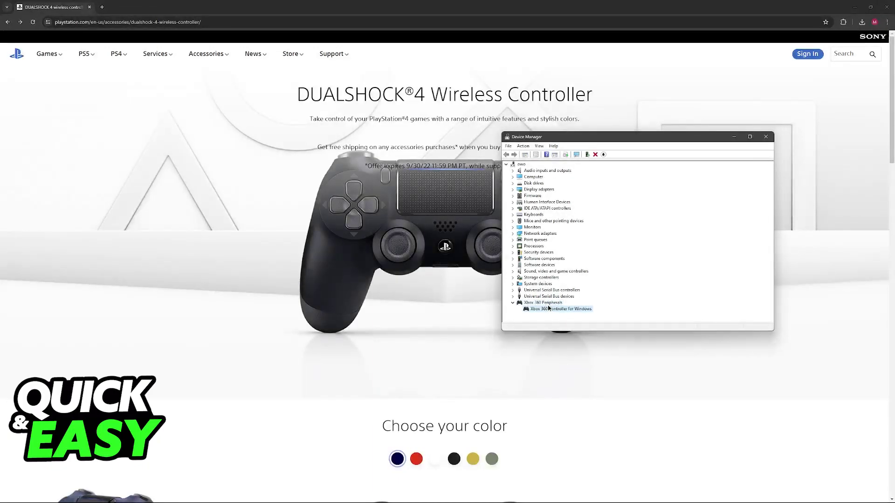
pyautogui.click(549, 310)
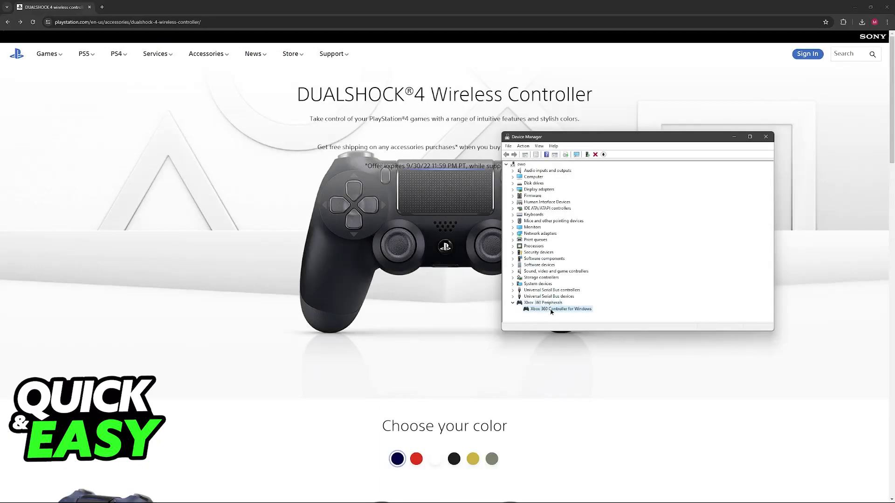
pyautogui.click(766, 137)
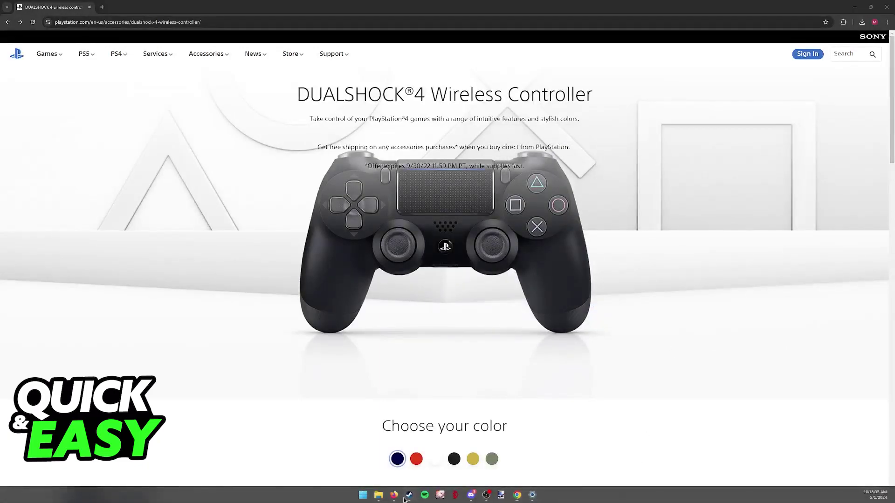
# Open Grand Theft Auto V's Properties Controller section and its Controller Configurator layout in Steam.
pyautogui.click(490, 495)
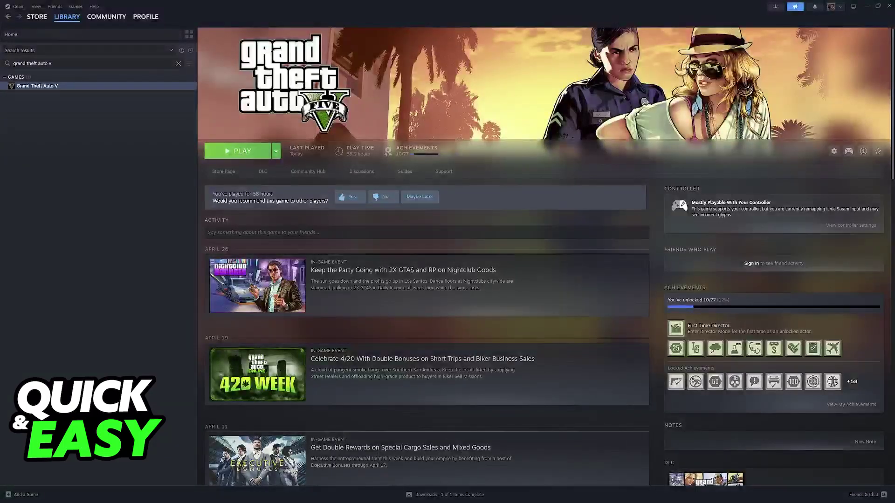
pyautogui.rightClick(35, 86)
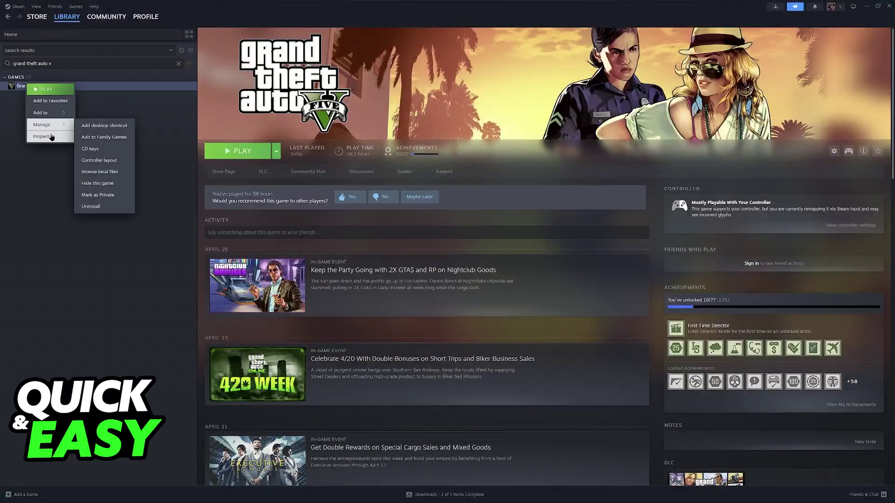
pyautogui.click(42, 209)
pyautogui.click(330, 240)
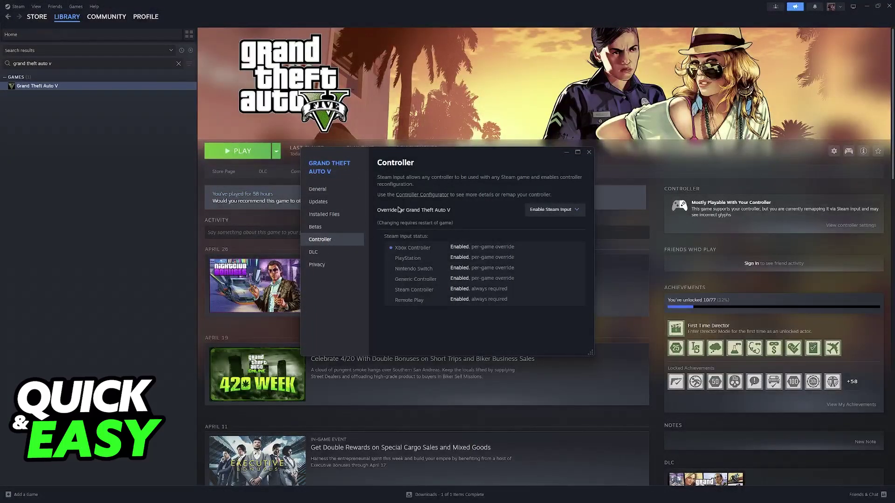
pyautogui.click(850, 225)
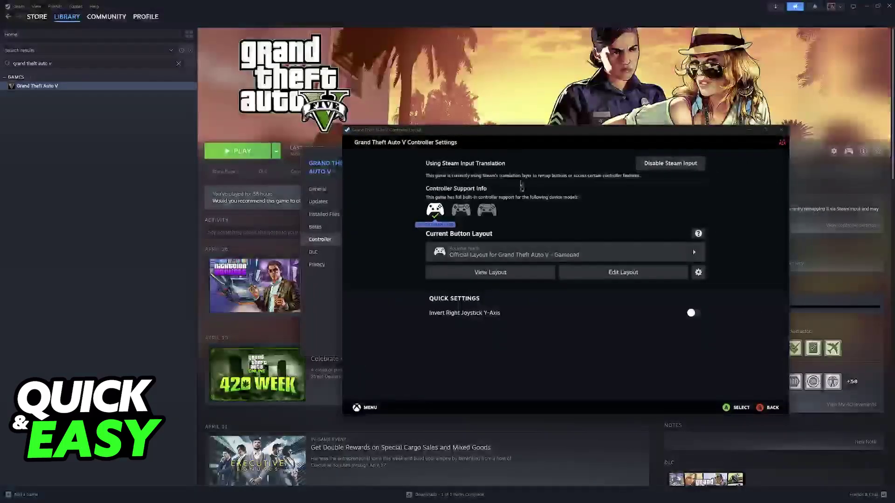